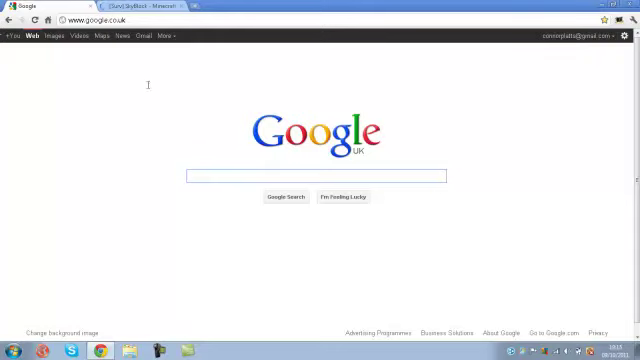
Bring up the SkyBlock map forum thread, scrolled down to its version 1.1 download links.
click(130, 5)
click(30, 5)
click(130, 5)
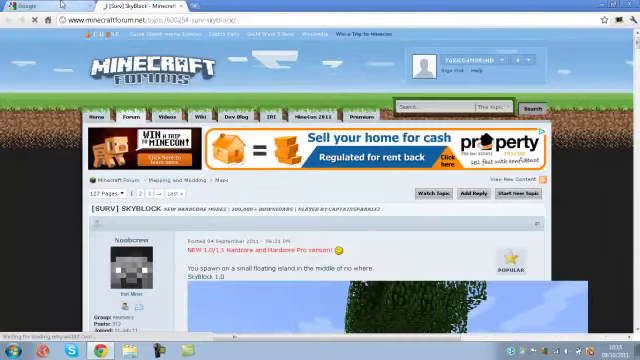
click(30, 5)
click(130, 5)
click(30, 5)
click(130, 5)
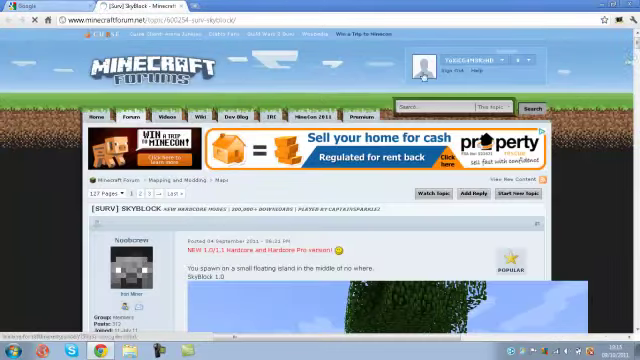
scroll(328, 35, down, 1)
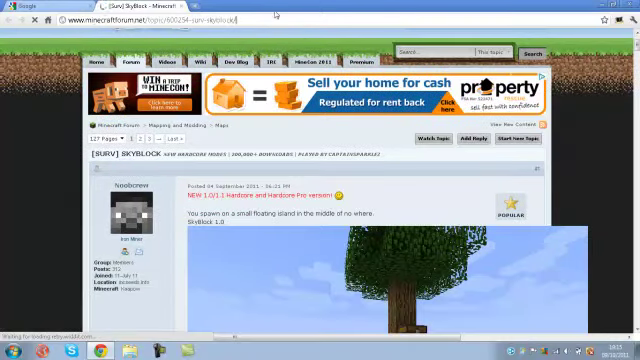
scroll(328, 200, down, 5)
scroll(328, 200, down, 5)
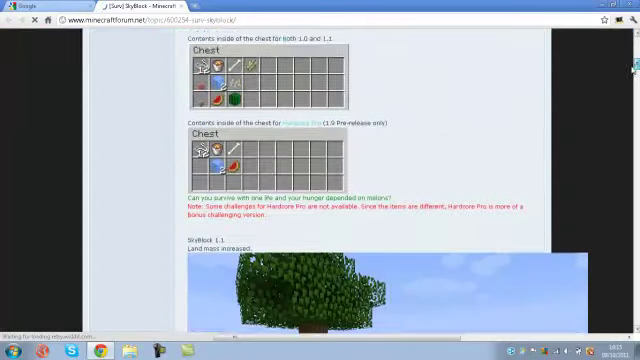
scroll(328, 200, down, 5)
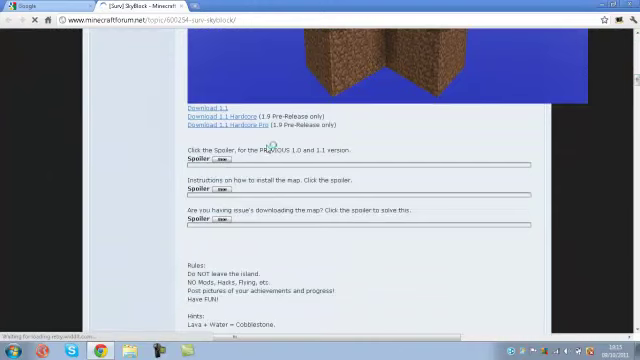
mouse_move(264, 150)
mouse_down()
mouse_move(170, 107)
mouse_move(92, 150)
mouse_up()
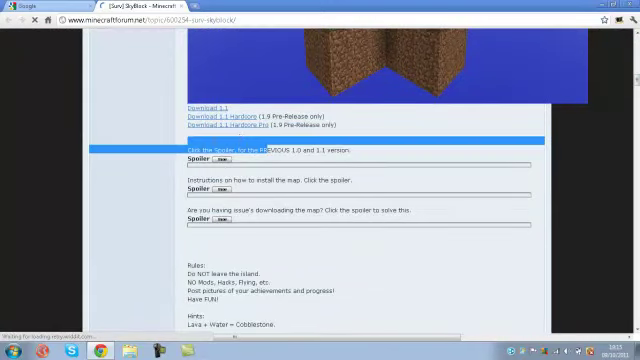
click(221, 124)
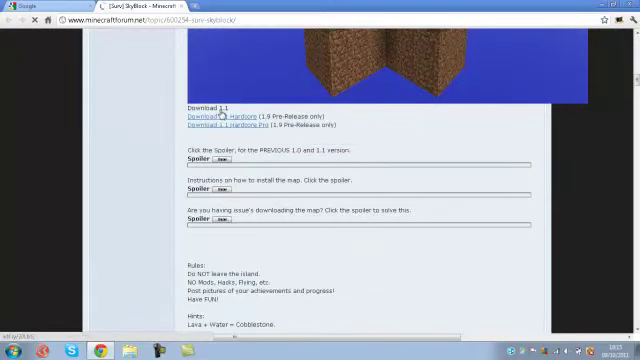
Follow the 'Download 1.1' link and skip the adf.ly advertisement.
click(221, 107)
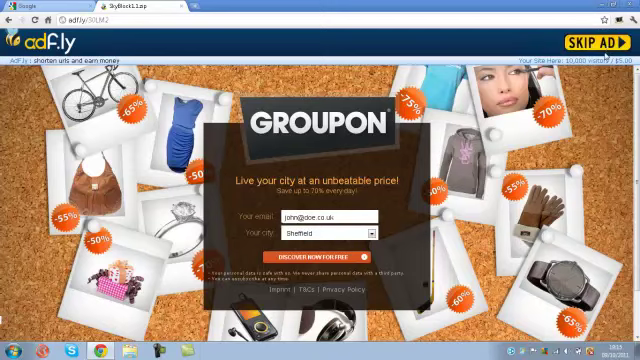
click(600, 43)
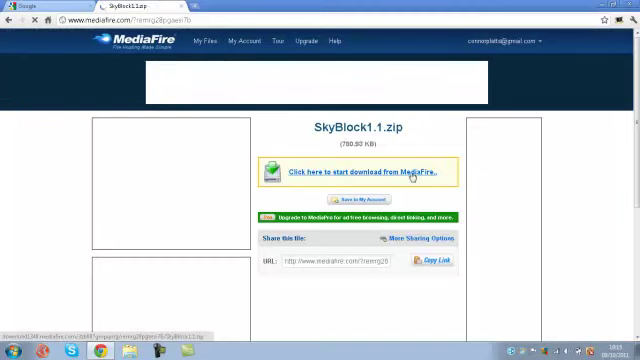
Start the SkyBlock1.1.zip download from MediaFire and dismiss the MediaFire Pro bulk-download offer.
click(411, 172)
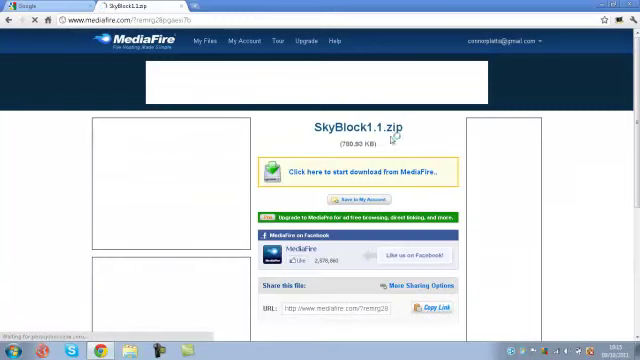
click(406, 174)
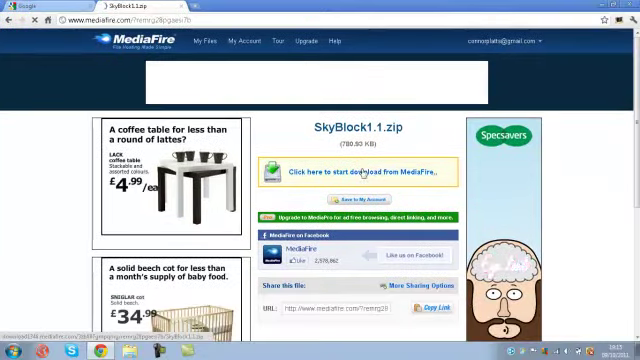
click(346, 172)
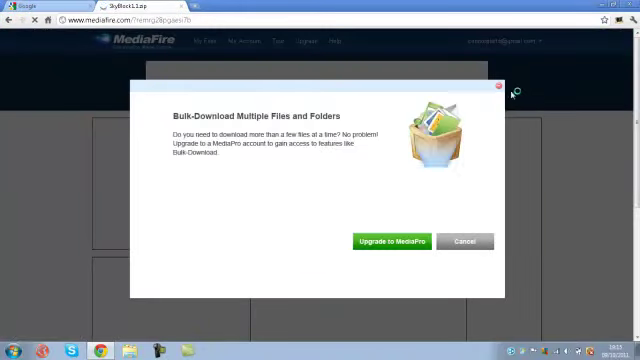
click(499, 87)
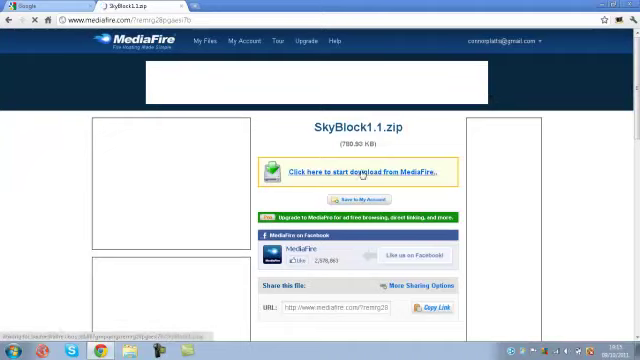
Show the desktop and look inside the SkyBlock1.1 folder there.
click(615, 352)
click(637, 352)
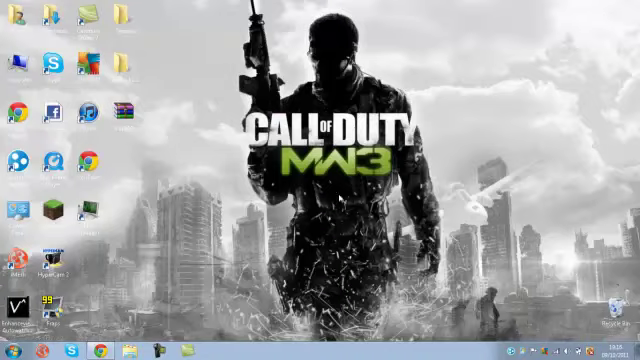
double_click(120, 64)
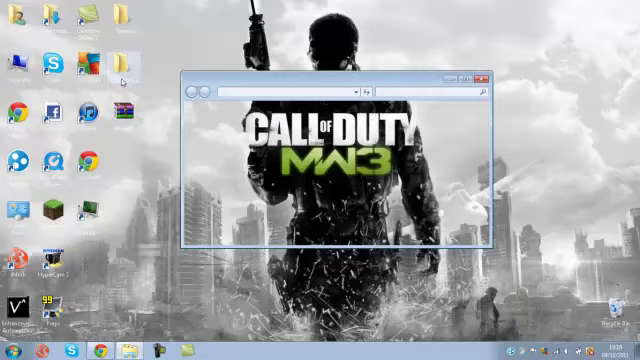
click(483, 79)
Find the SkyBlock archive via Start search 'sky' and drag it onto the desktop.
click(12, 351)
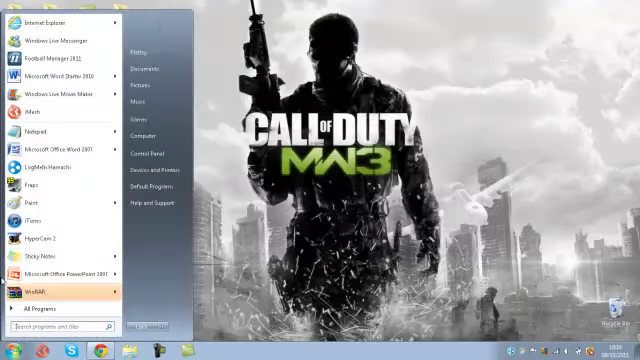
text(sky)
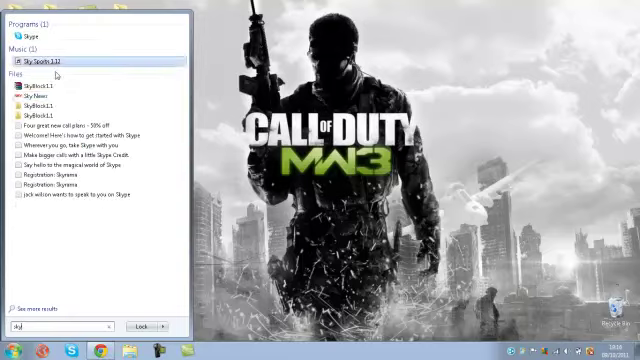
drag(40, 96, 148, 63)
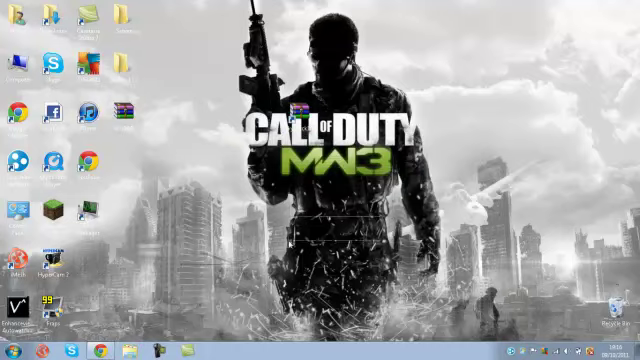
drag(298, 112, 192, 115)
Open the desktop SkyBlock zip with 'WinRAR archiver', skipping the File Type Assistant.
right_click(193, 114)
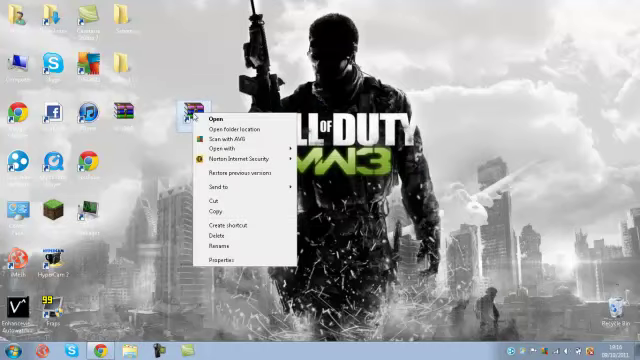
mouse_move(222, 148)
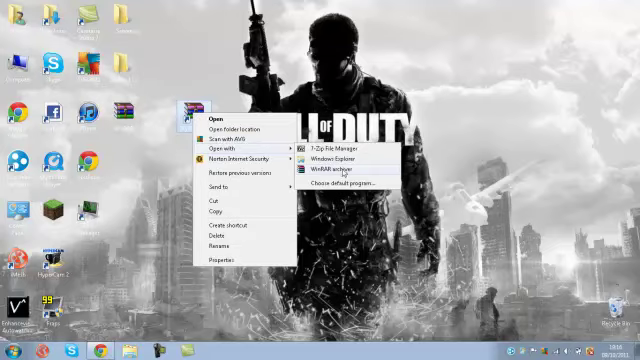
click(336, 169)
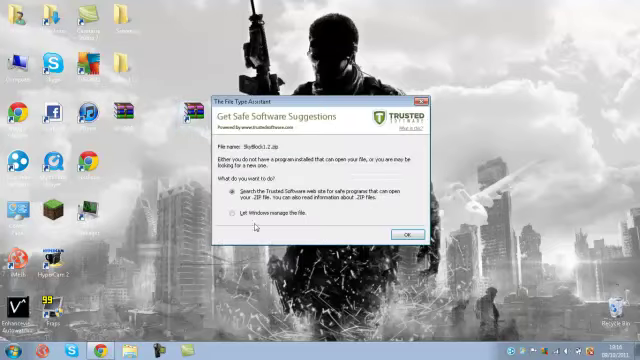
click(406, 234)
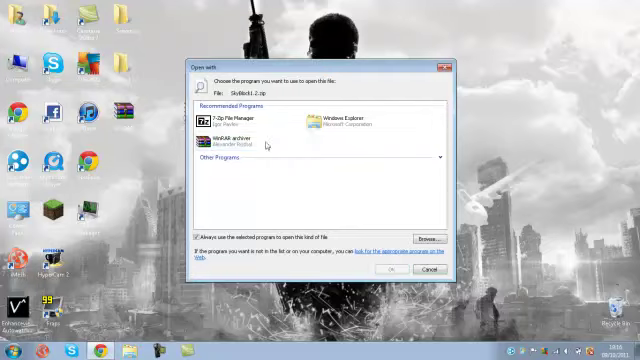
click(233, 145)
key(Return)
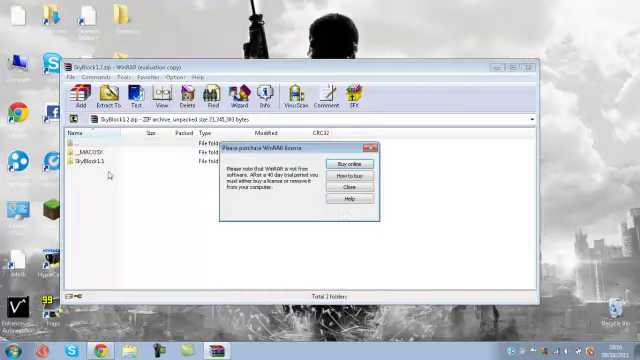
Close the licence nag, select the SkyBlock1.1 folder, and glance through the Commands menu.
click(349, 187)
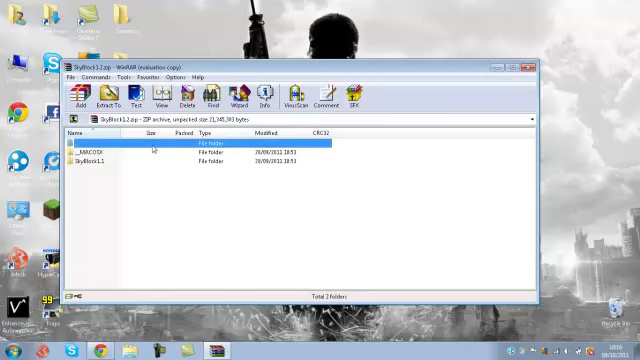
click(107, 162)
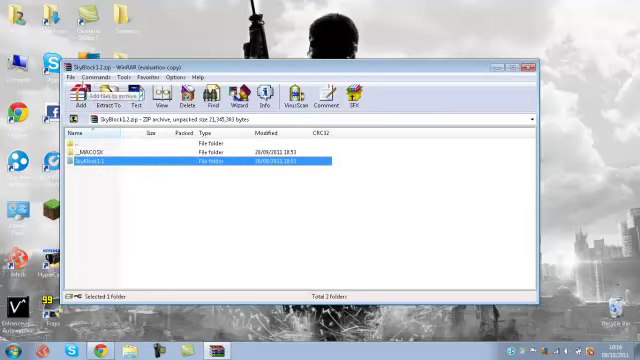
click(70, 77)
mouse_move(96, 77)
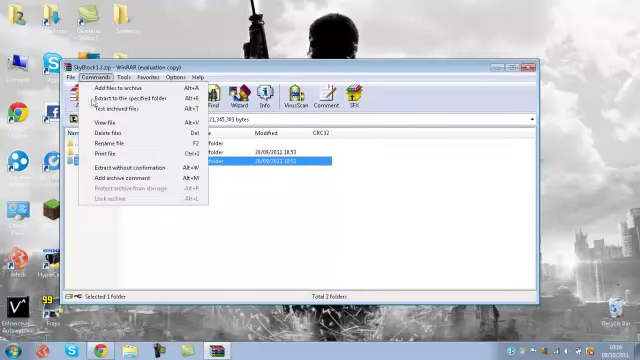
click(95, 78)
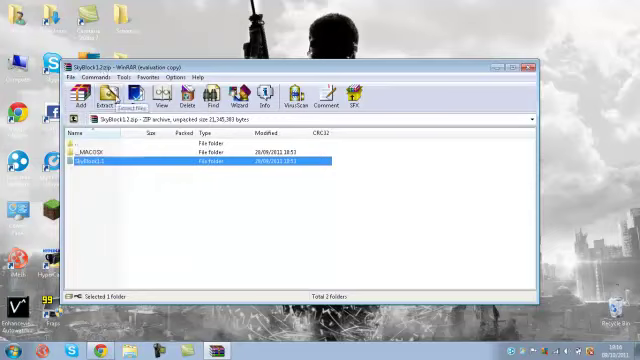
Extract to Desktop\SkyBlock1.1 with 'Yes to All' replacement, then close WinRAR.
click(115, 95)
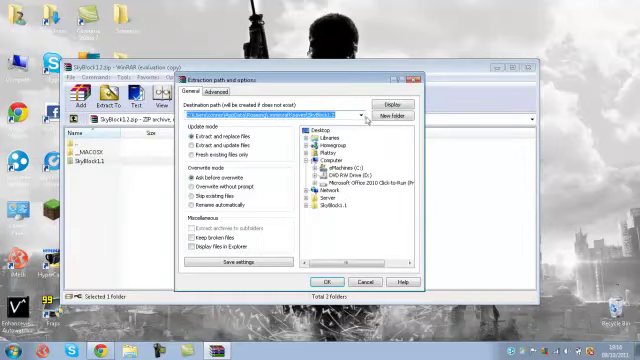
click(361, 116)
click(300, 128)
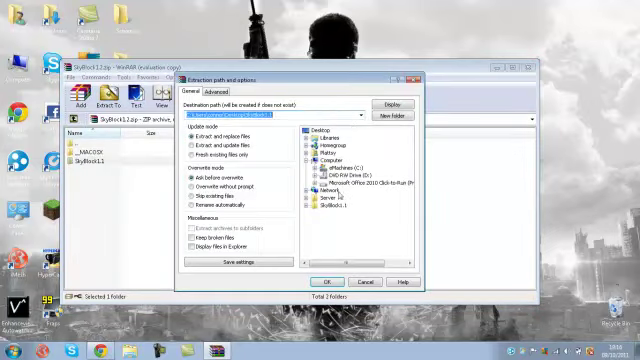
click(327, 282)
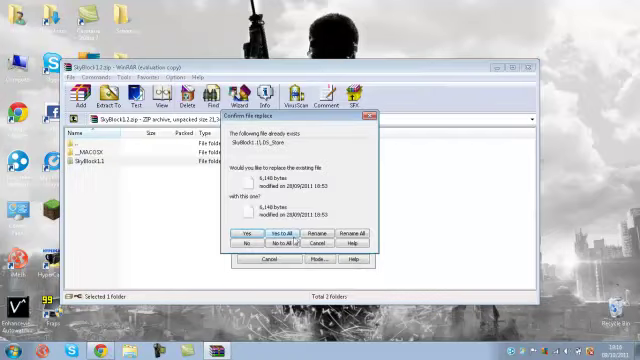
click(283, 233)
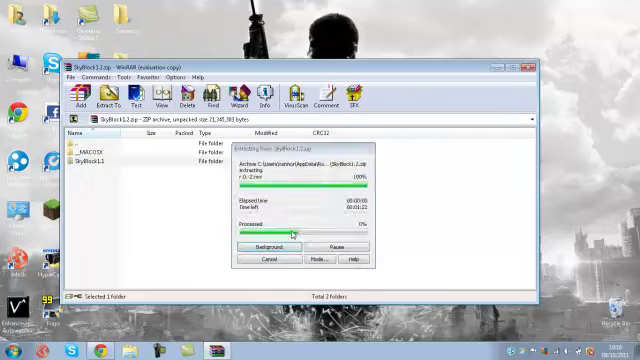
click(528, 68)
Tidy the desktop icons, drop the zip into a desktop folder, and launch Run from Start.
drag(182, 122, 244, 182)
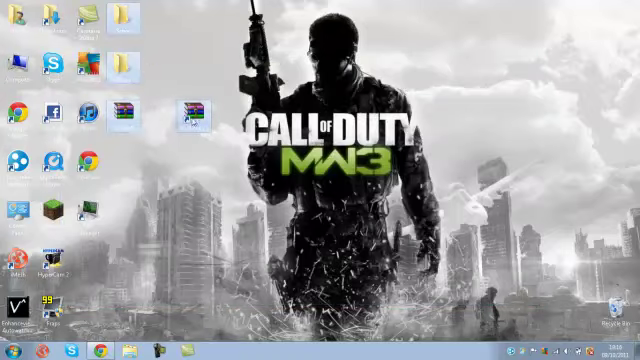
drag(228, 160, 157, 113)
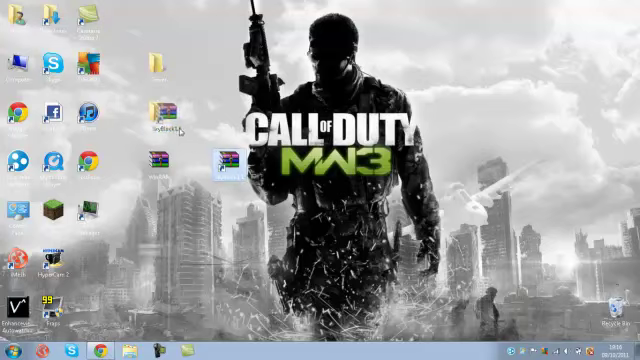
click(12, 350)
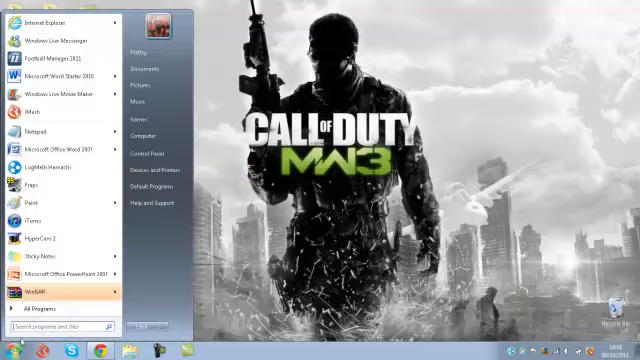
text(run)
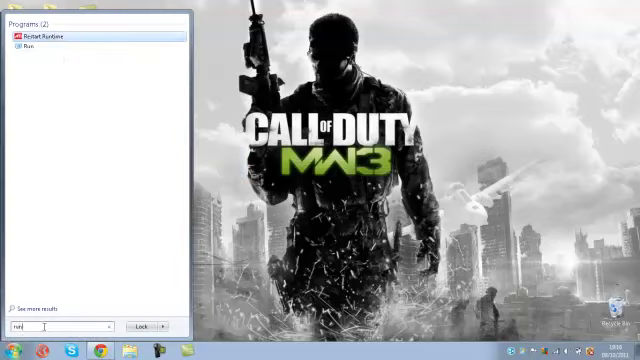
key(Return)
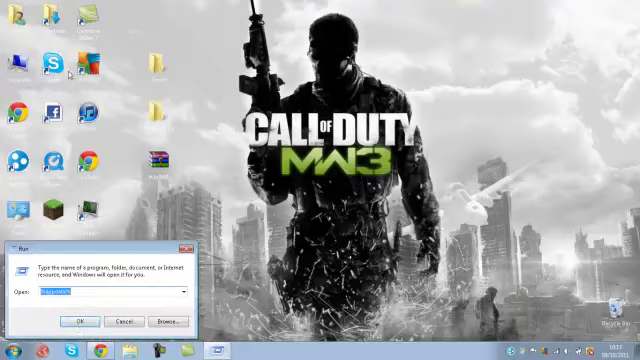
Open AppData Roaming, then .minecraft, then the SkyBlock1.1 map folder.
click(78, 322)
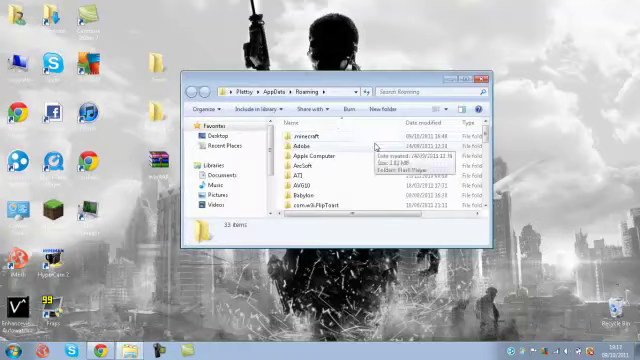
click(305, 136)
double_click(305, 136)
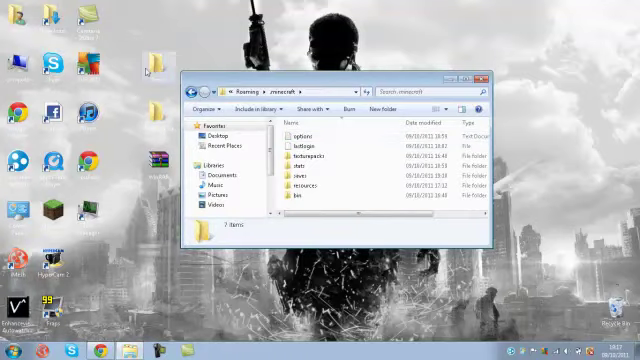
double_click(157, 112)
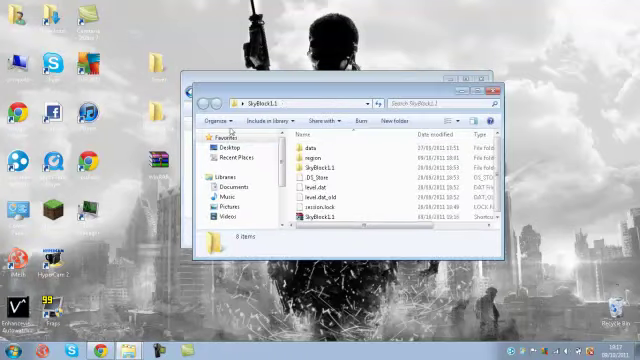
Delete the SkyBlock1.1 shortcut from the map folder.
right_click(324, 217)
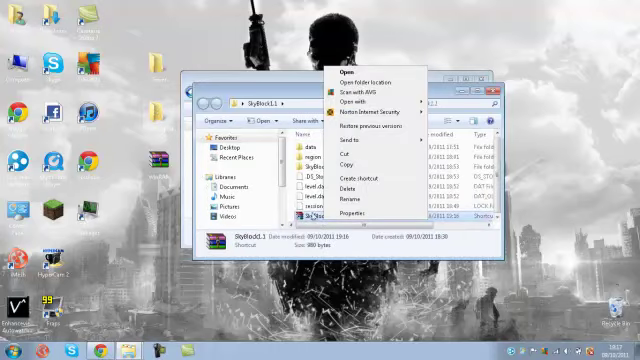
click(349, 199)
click(318, 166)
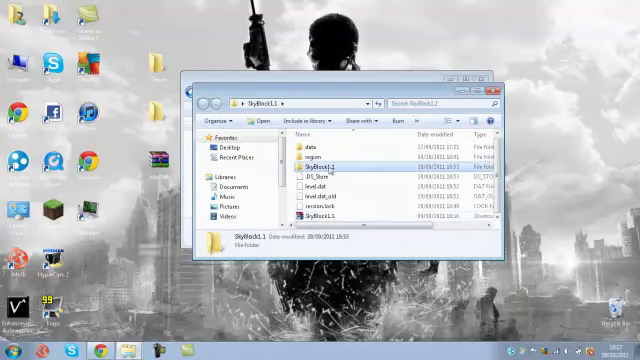
click(330, 216)
key(Delete)
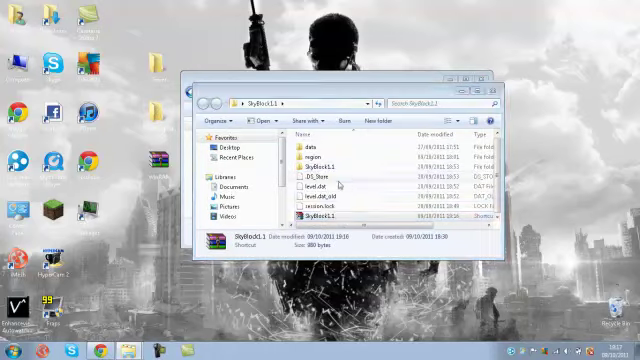
key(Return)
Copy the SkyBlock1.1 folder.
right_click(339, 173)
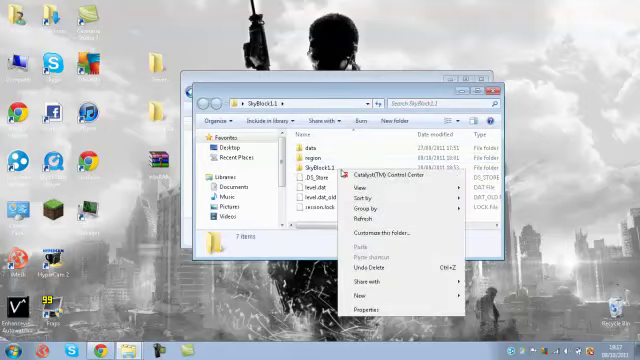
click(320, 167)
right_click(322, 167)
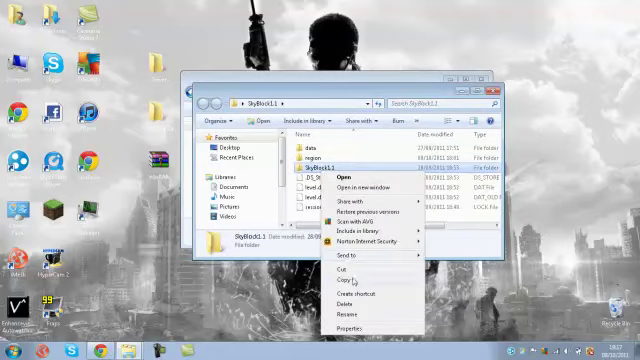
click(341, 281)
Open the saves folder in .minecraft and delete the SkyBlock1.2 zip file.
click(205, 123)
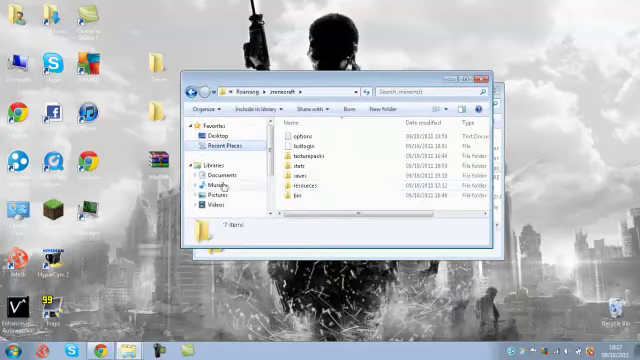
double_click(298, 176)
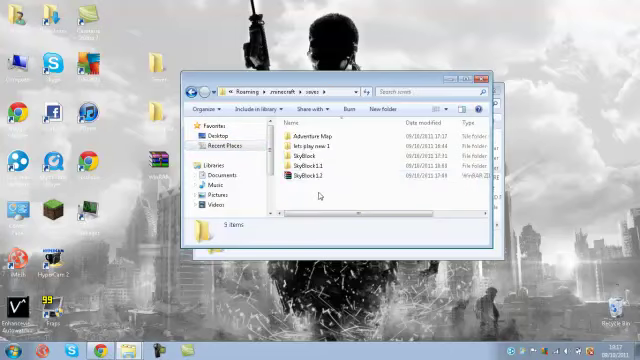
right_click(320, 196)
click(307, 176)
key(Delete)
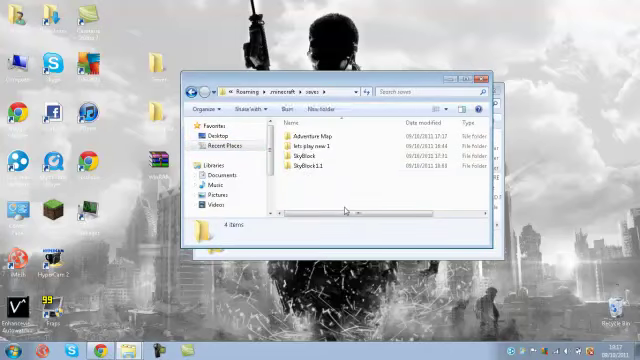
Paste the copied map folder into saves, resolve the replace prompts, and reopen the SkyBlock1.1 window.
right_click(340, 190)
click(362, 270)
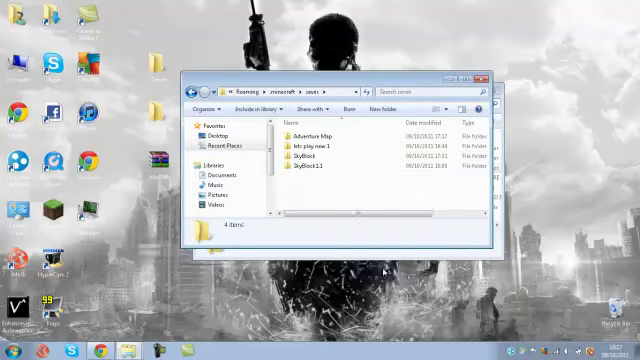
click(386, 274)
click(361, 273)
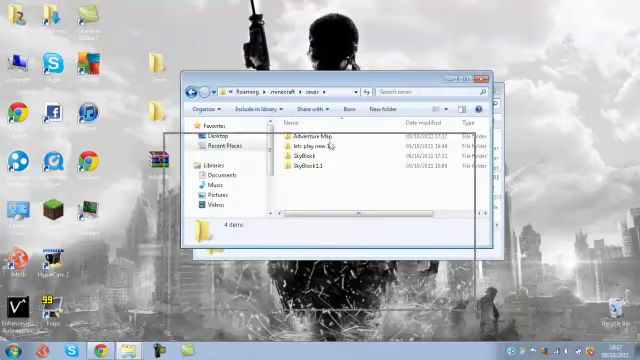
double_click(305, 165)
Rename the SkyBlock1.1 map folder to SkyBlock1.2.
click(386, 168)
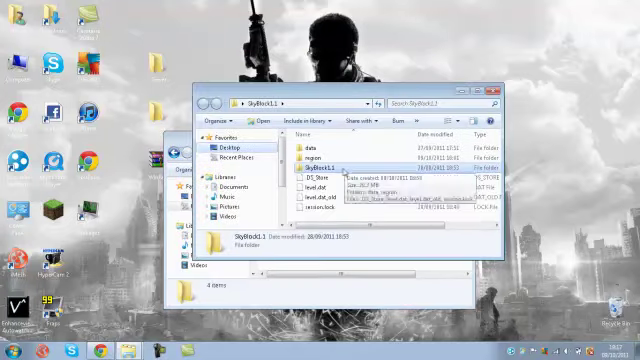
right_click(355, 168)
click(388, 322)
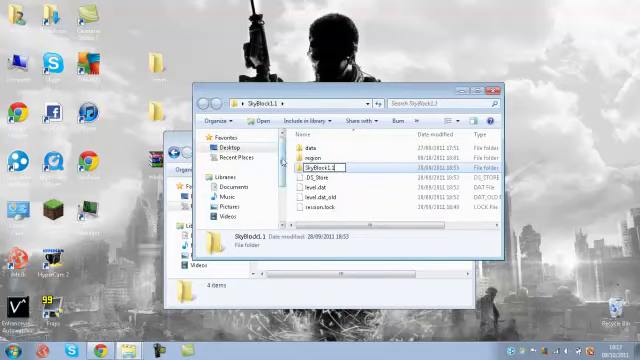
text(2)
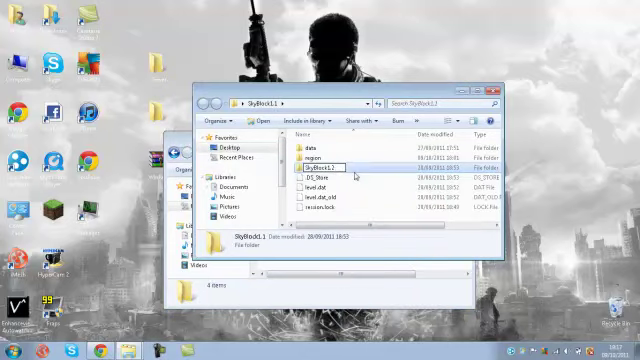
key(Return)
right_click(354, 170)
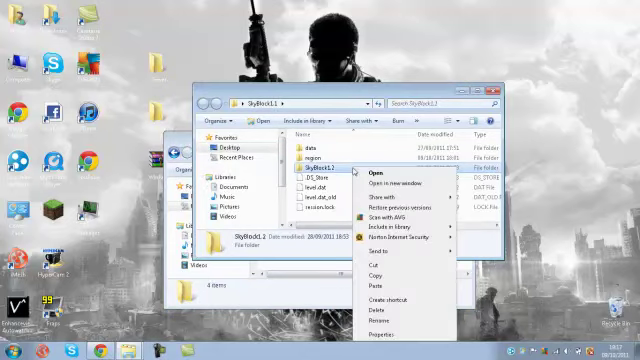
click(376, 276)
Move the SkyBlock1.2 folder into the Minecraft saves folder.
click(191, 266)
right_click(292, 263)
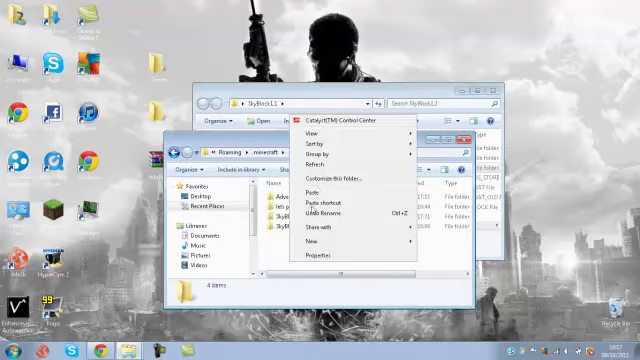
click(313, 192)
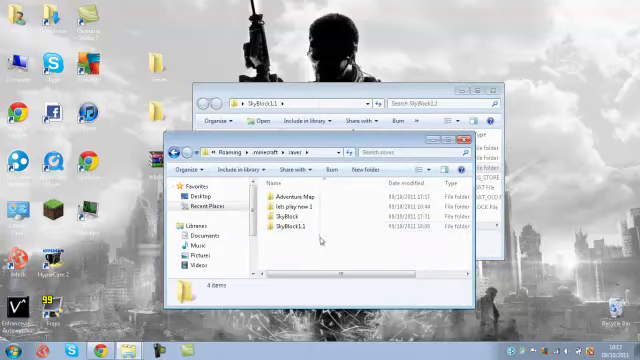
right_click(321, 239)
click(350, 168)
drag(322, 150, 283, 146)
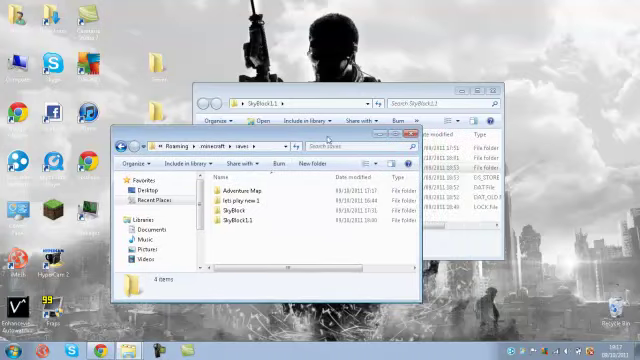
drag(327, 146, 345, 211)
mouse_move(320, 167)
mouse_down()
mouse_move(295, 312)
mouse_move(293, 305)
mouse_up()
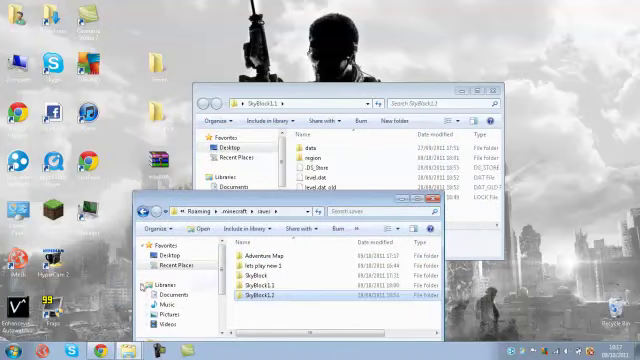
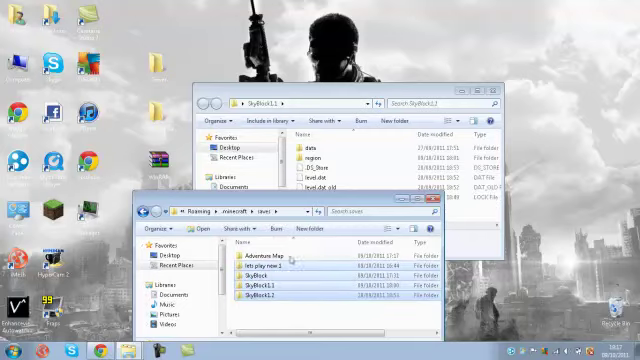
Close the SkyBlock1.1 and saves windows, then snap a desktop folder and picture into the grid.
click(496, 92)
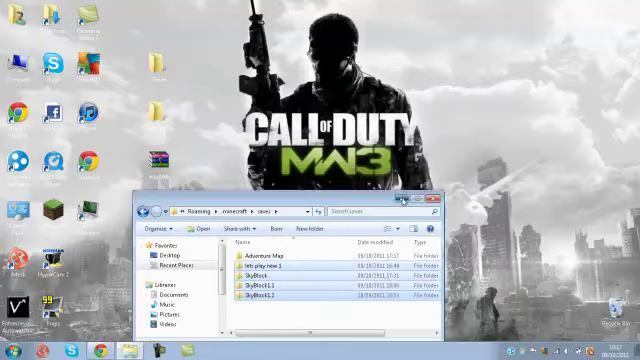
click(434, 199)
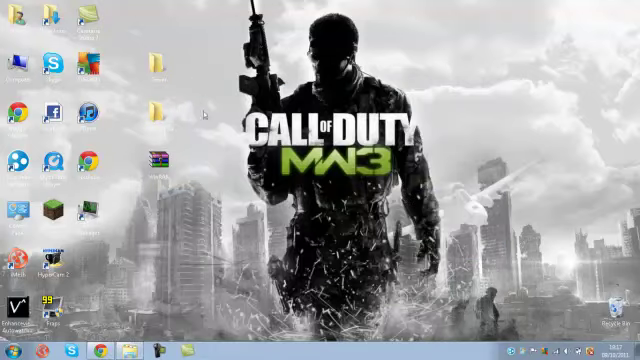
drag(160, 112, 155, 72)
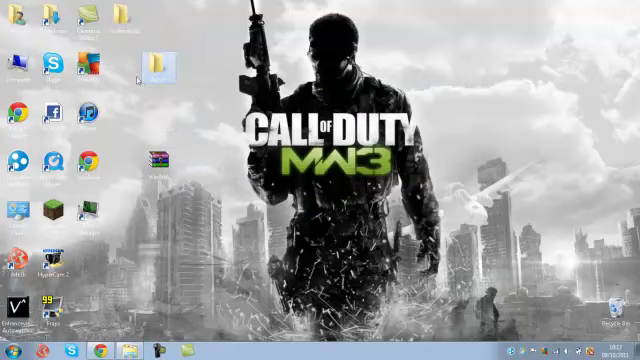
drag(158, 158, 140, 135)
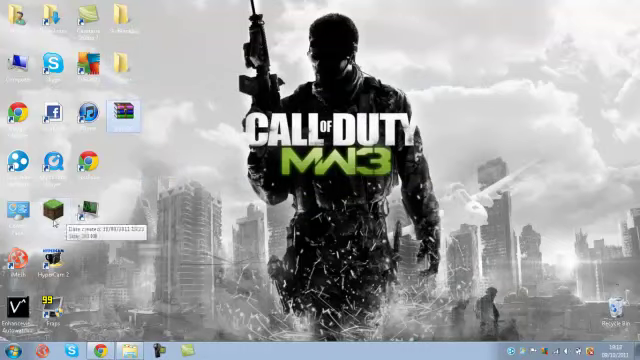
Launch the Minecraft launcher from the desktop, allowing the unverified program to run.
click(48, 215)
double_click(52, 211)
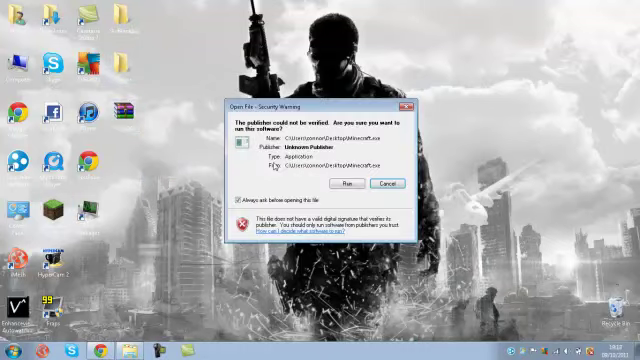
click(347, 185)
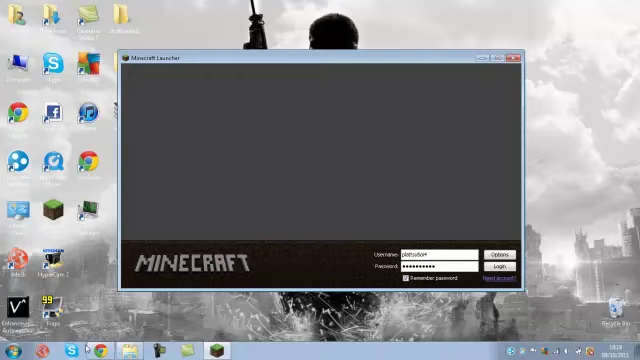
Close the leftover saves folder window while Minecraft loads.
click(129, 349)
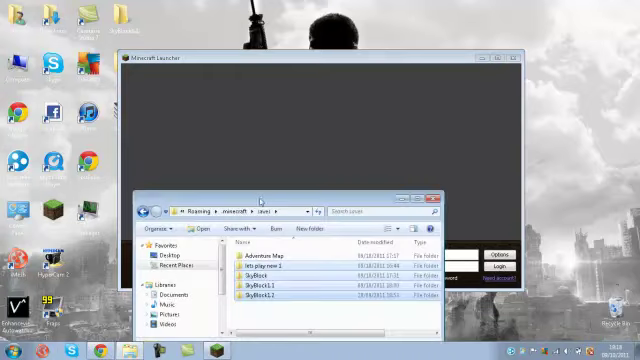
drag(260, 199, 253, 185)
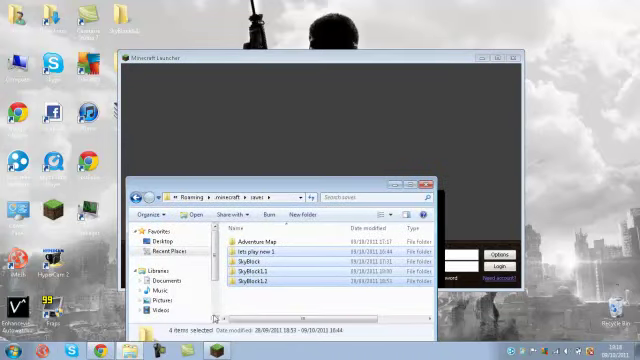
scroll(180, 280, down, 2)
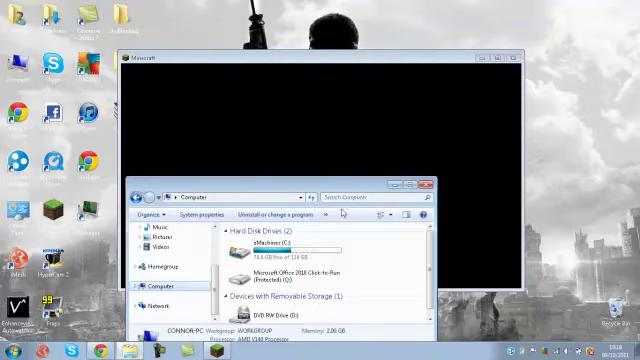
click(428, 184)
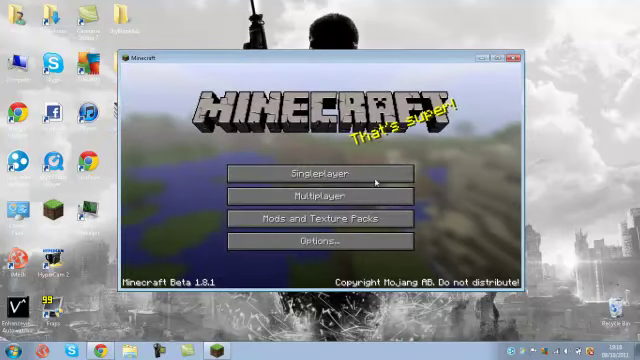
Select the SkyBlock1.1 and SkyBlock worlds in Singleplayer, then exit to the main menu and open Start.
click(370, 182)
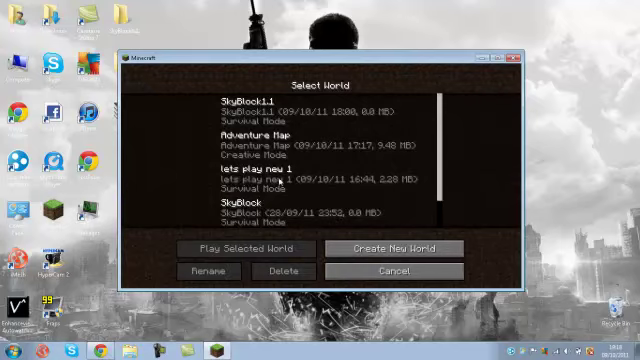
scroll(440, 155, down, 1)
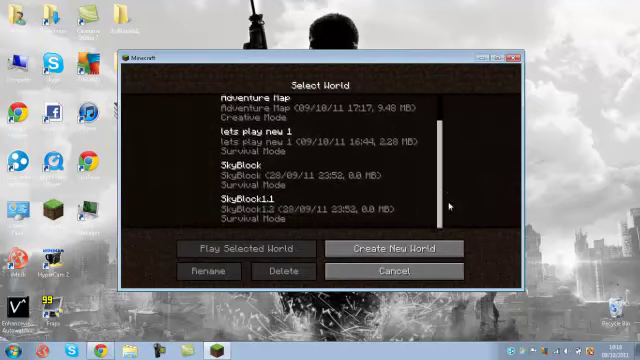
scroll(450, 165, up, 1)
scroll(460, 178, down, 1)
scroll(460, 170, up, 1)
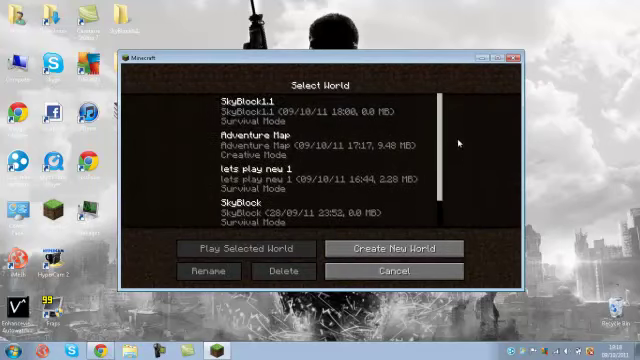
click(390, 115)
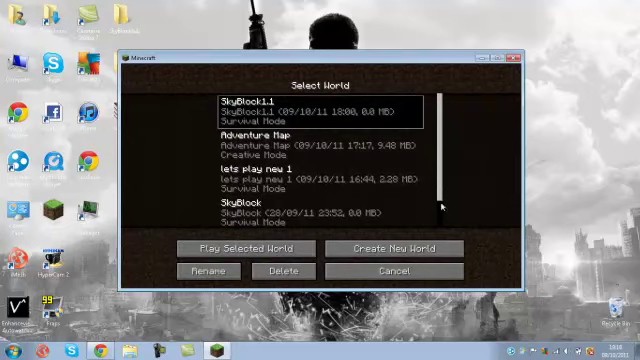
scroll(440, 195, down, 1)
click(315, 178)
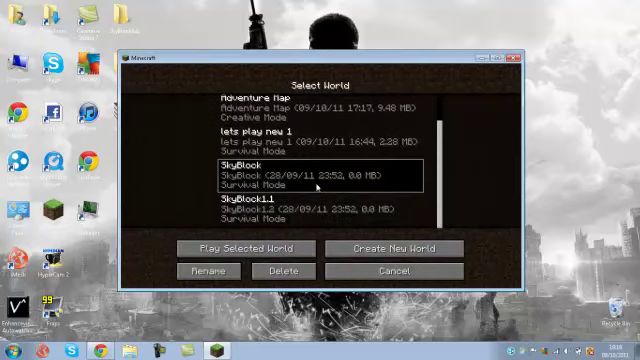
key(Escape)
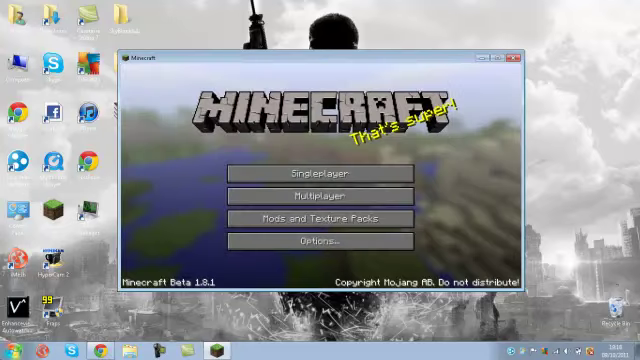
key(super)
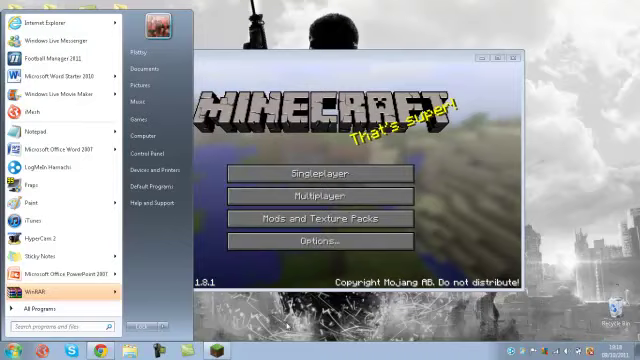